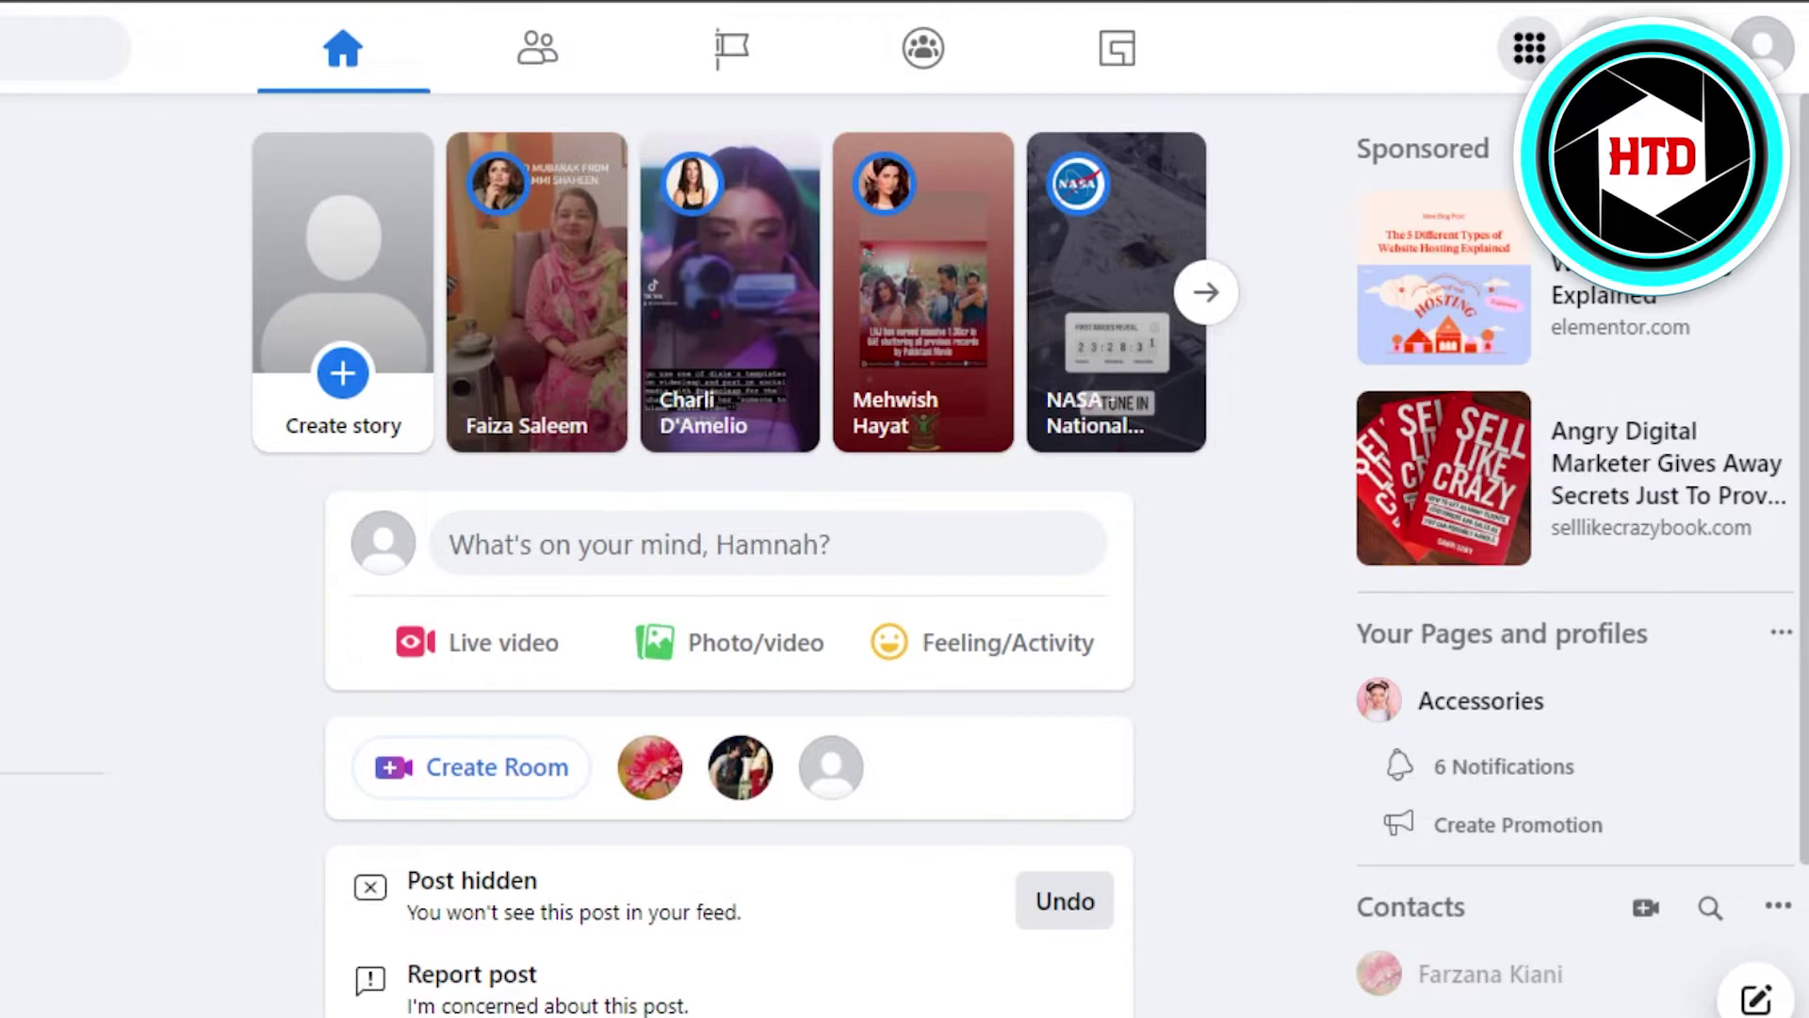
# Open the full Facebook Settings page from the account menu's Settings & privacy options
pyautogui.click(1763, 48)
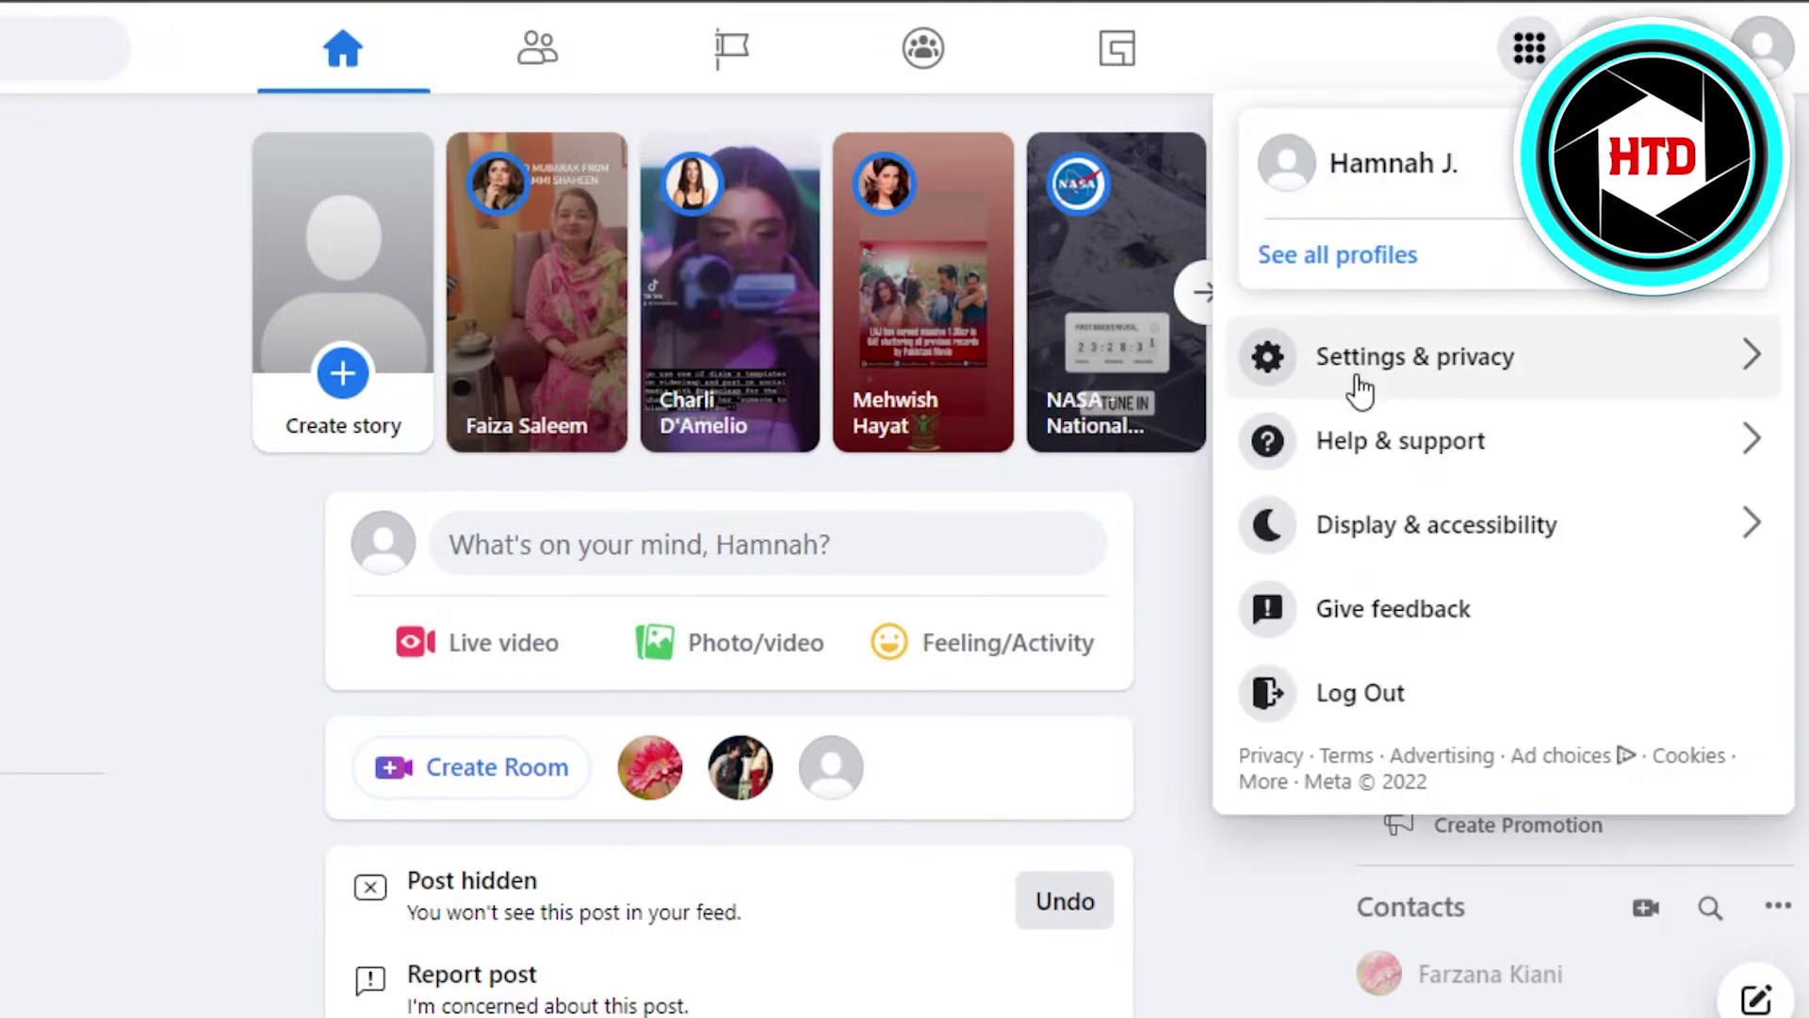
pyautogui.click(1355, 381)
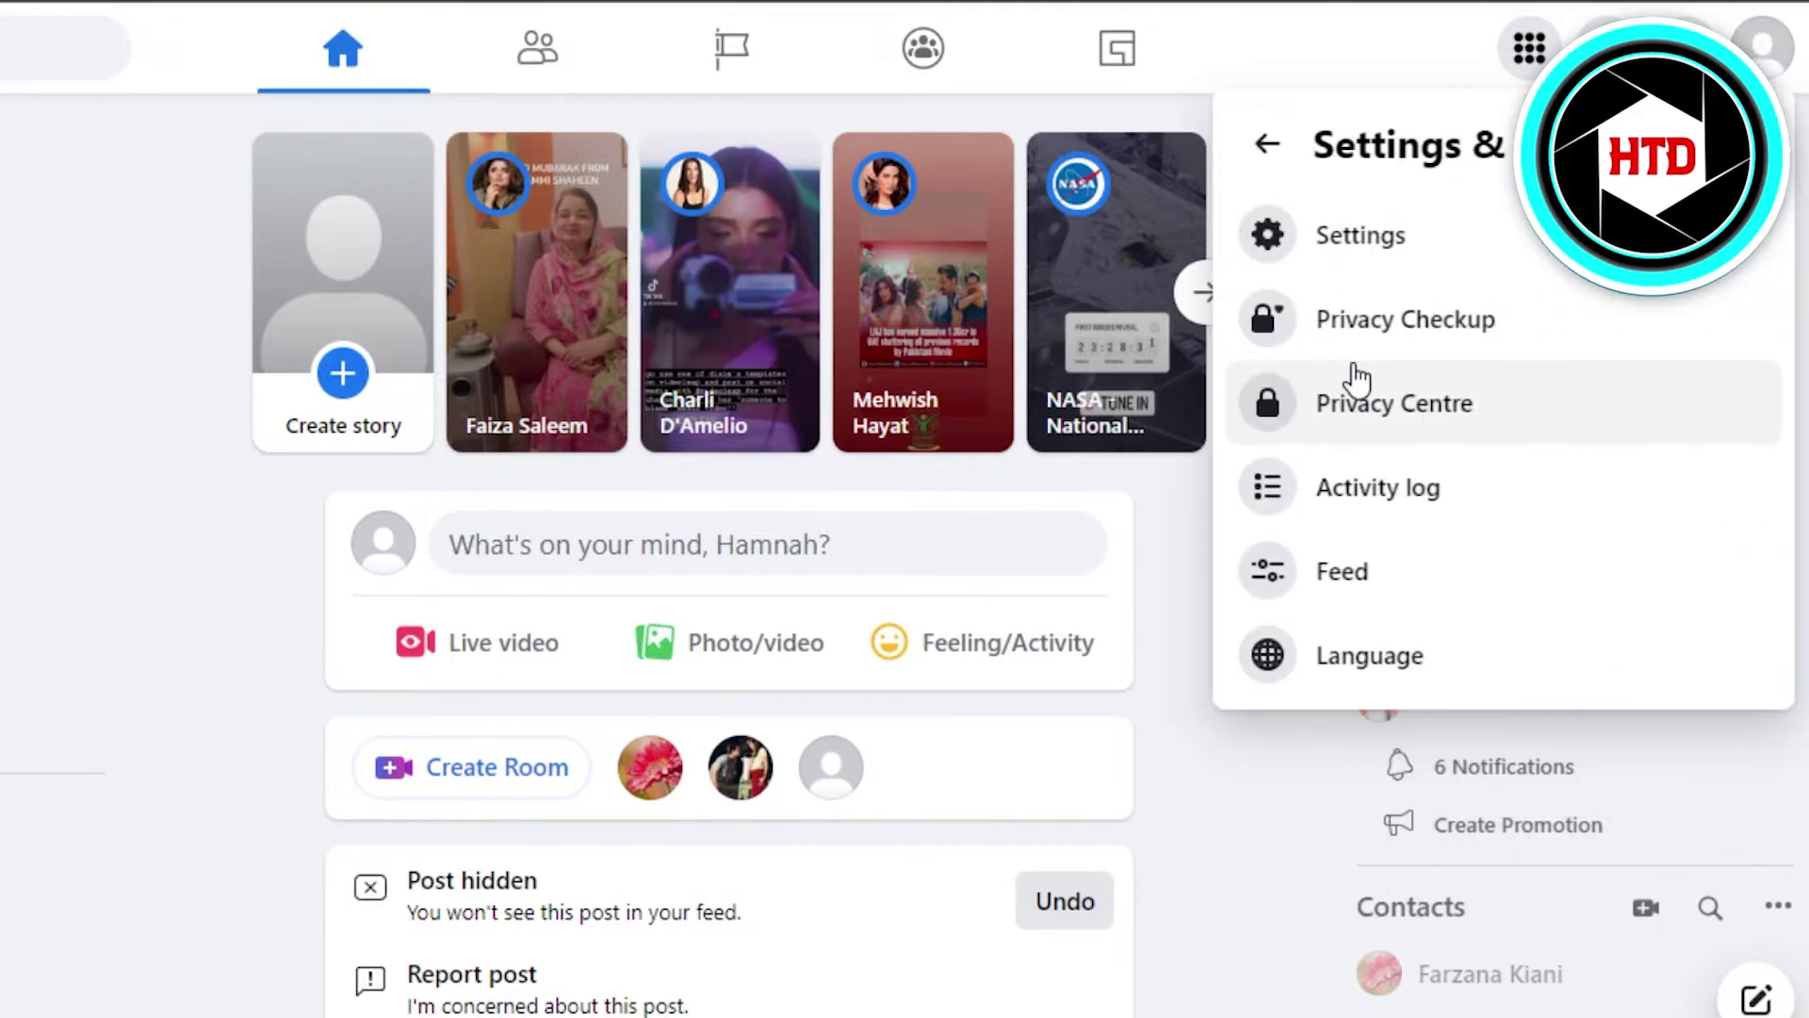
pyautogui.click(1413, 235)
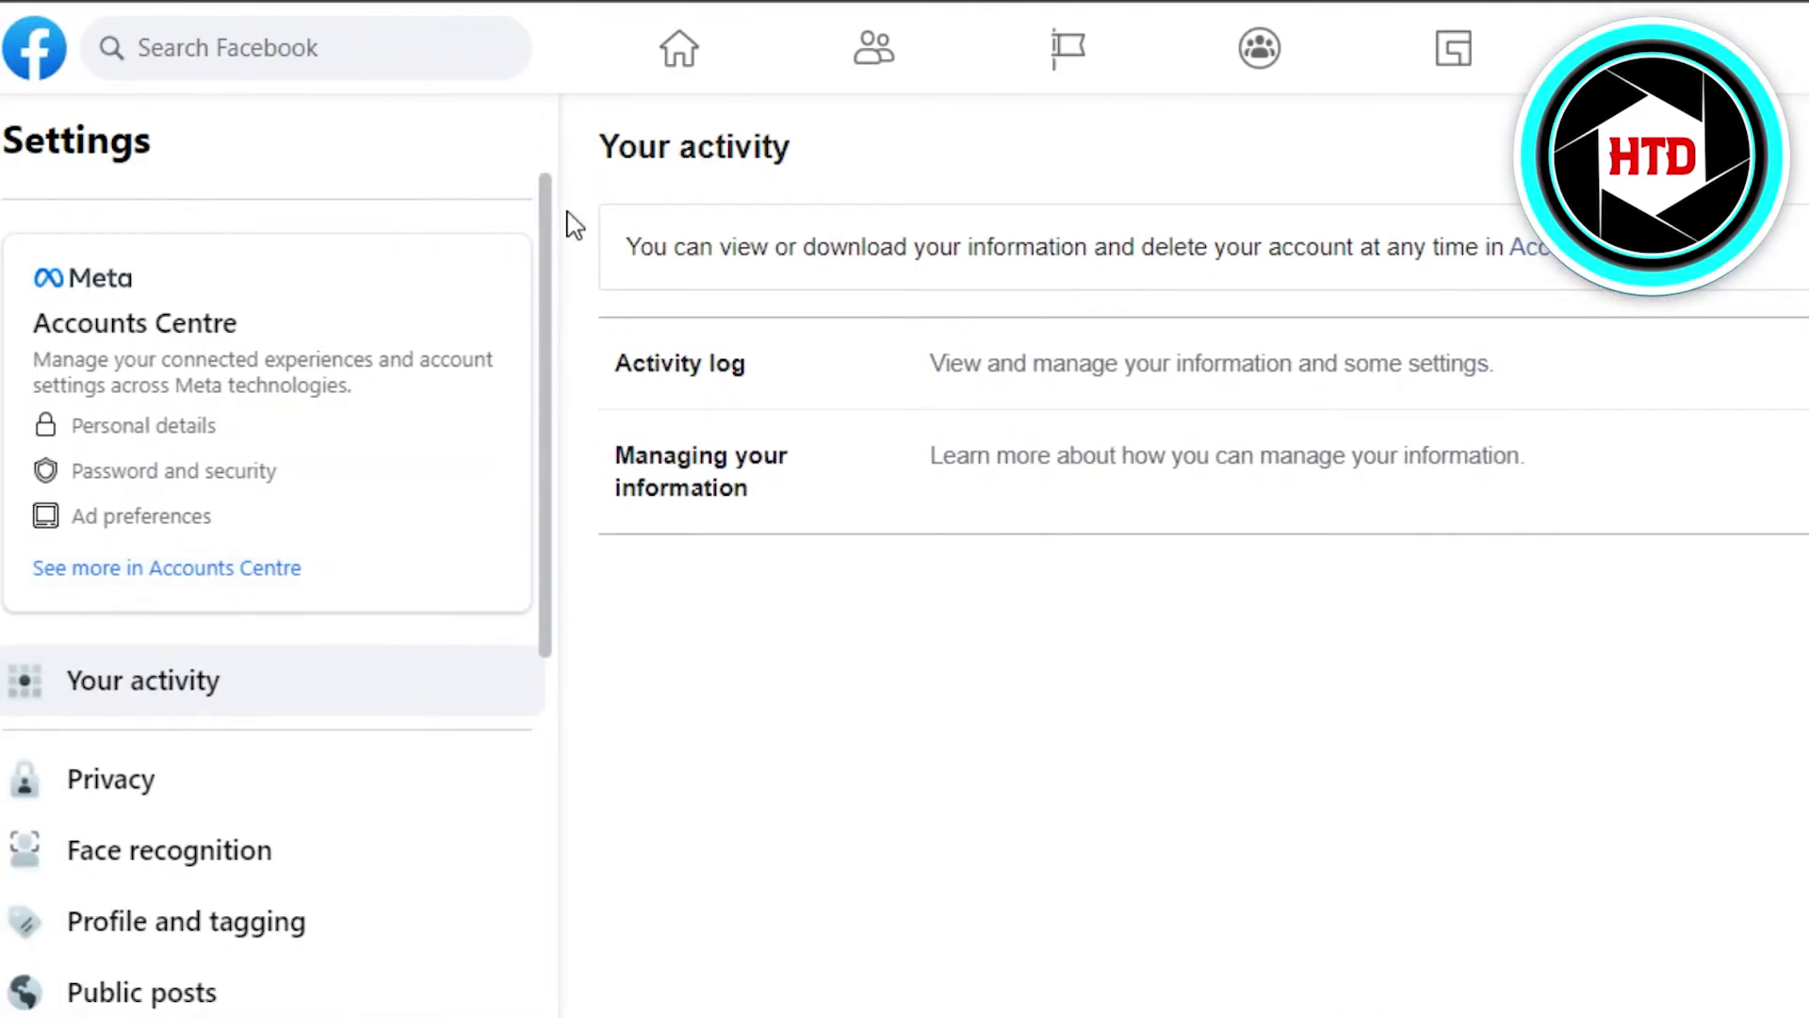
pyautogui.moveTo(548, 227); pyautogui.dragTo(542, 494)
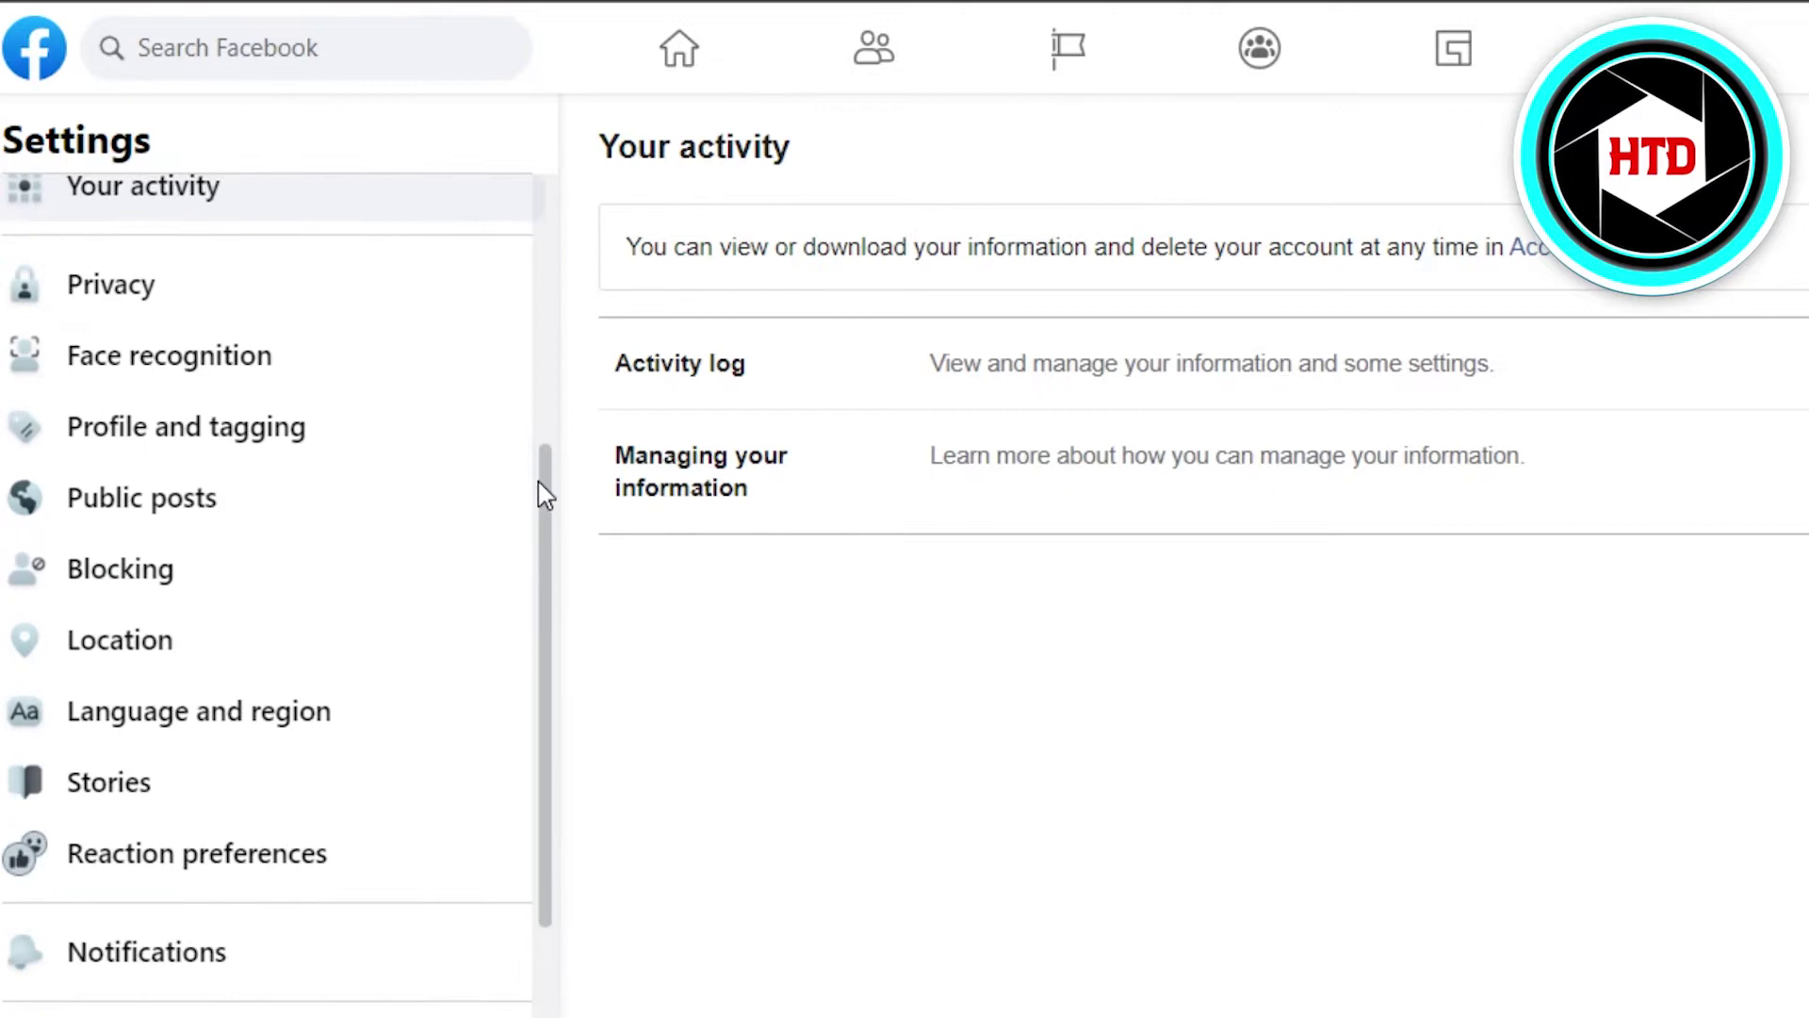
pyautogui.scroll(2, 219, 344)
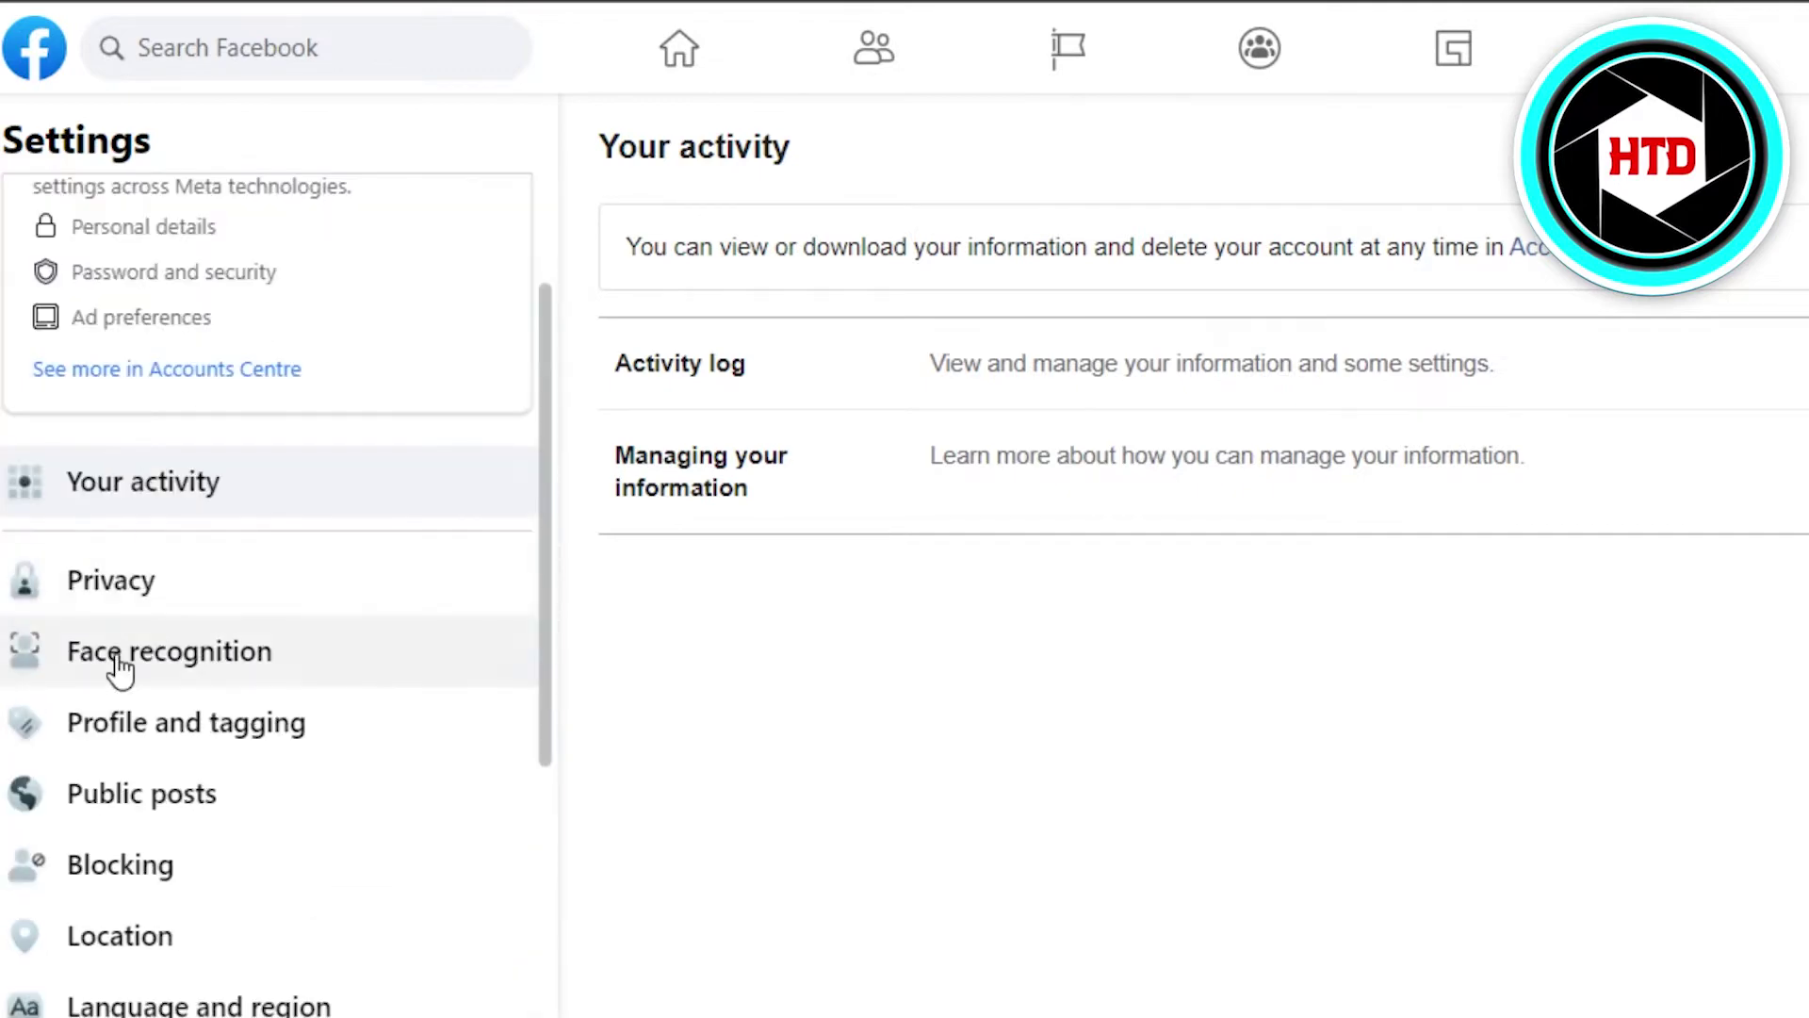
# Go to the Profile and tagging settings from the Settings sidebar
pyautogui.click(127, 734)
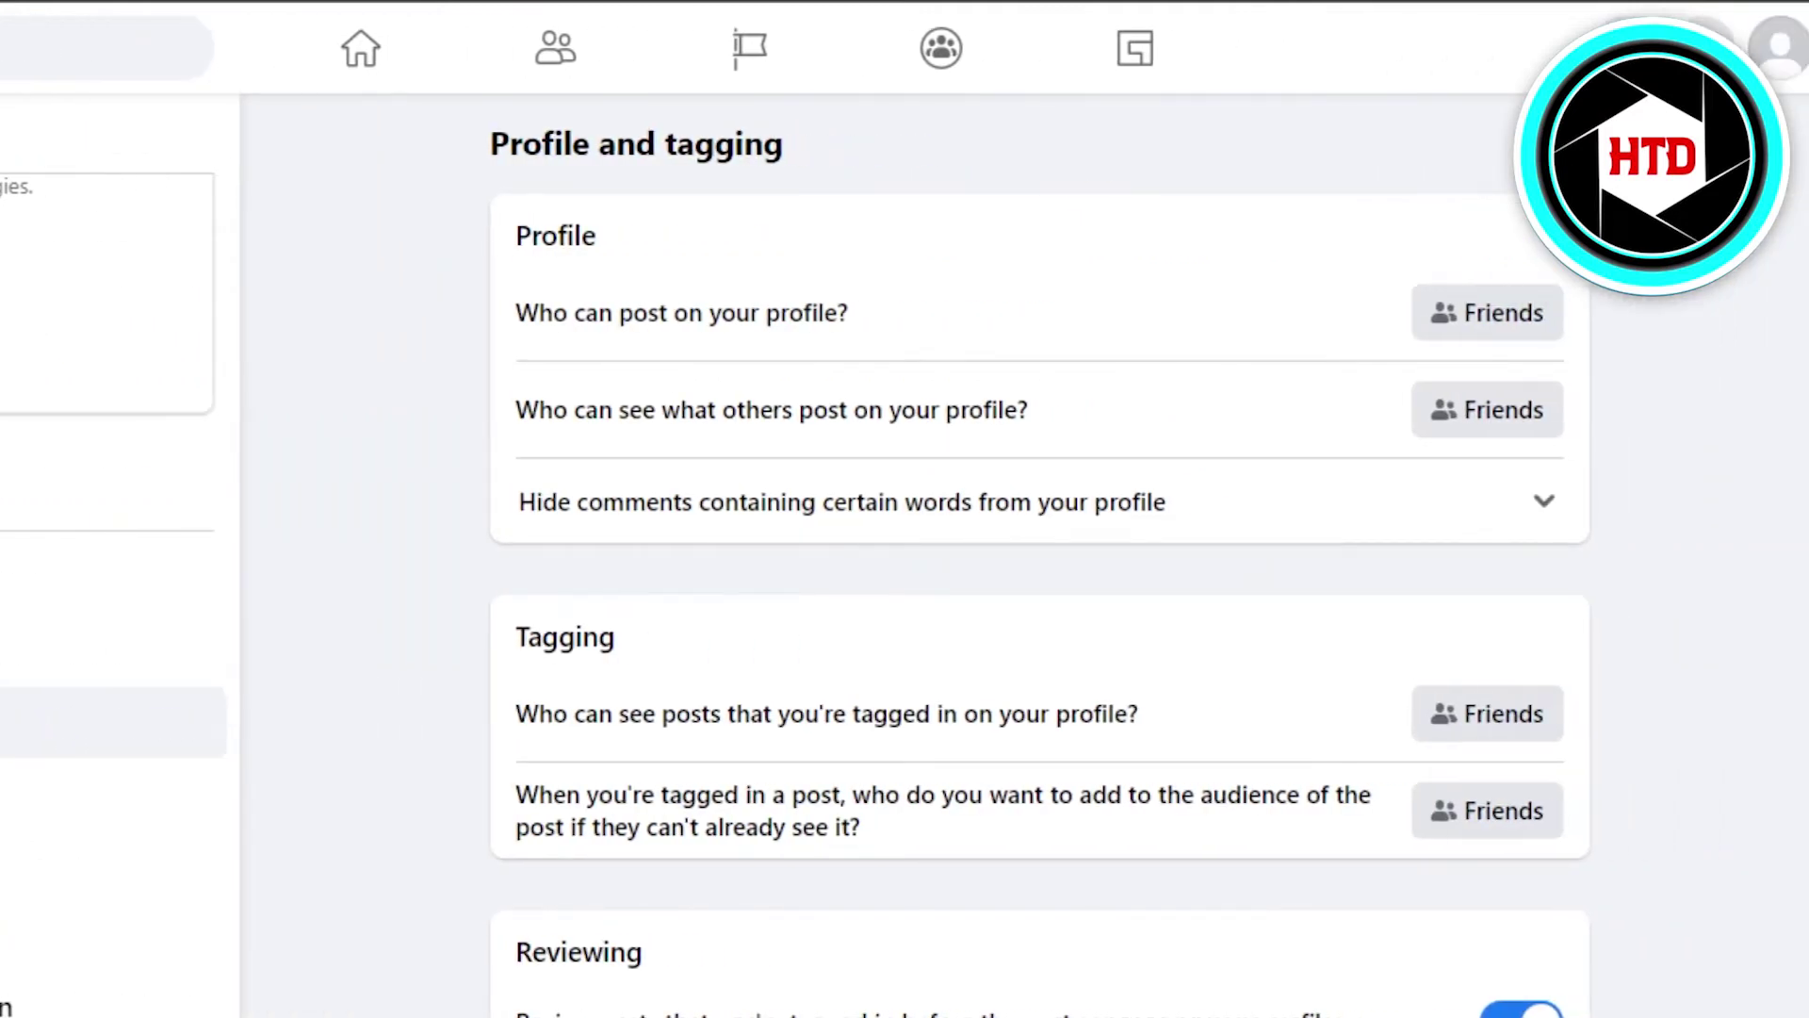
pyautogui.scroll(-1, 1042, 566)
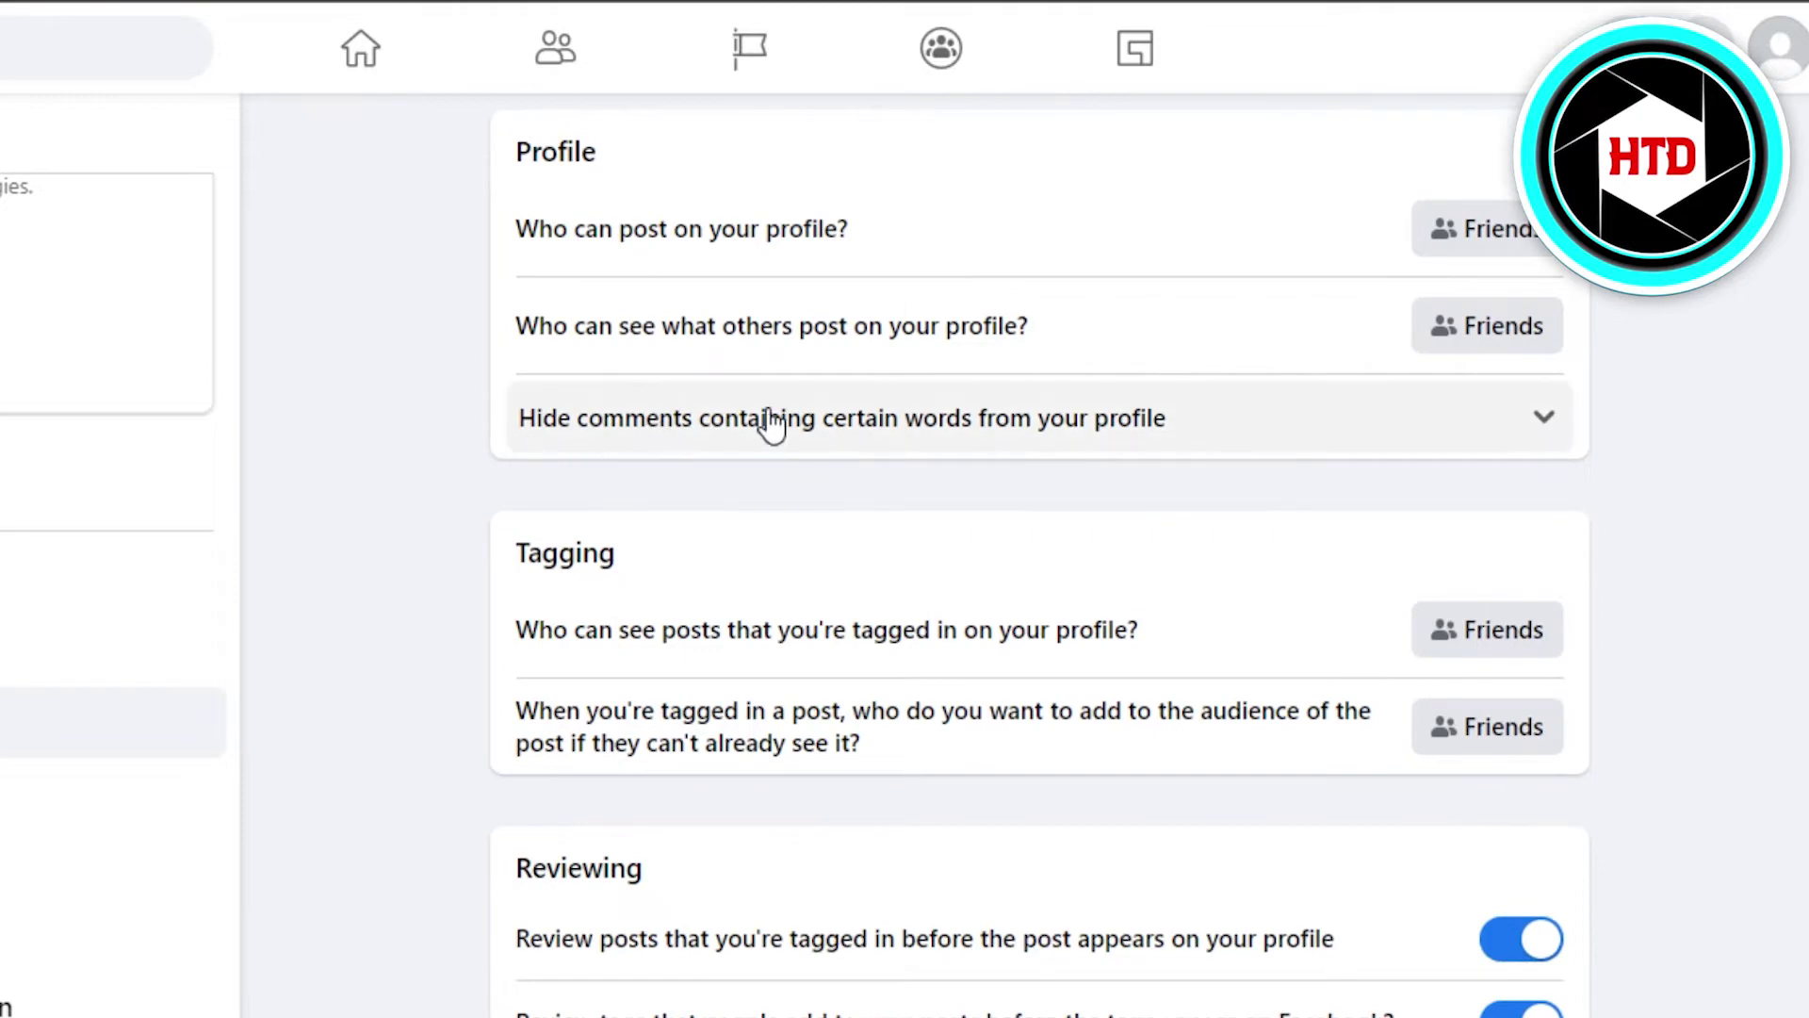
# Expand 'Hide comments containing certain words from your profile' and focus its empty keyword field
pyautogui.click(1018, 420)
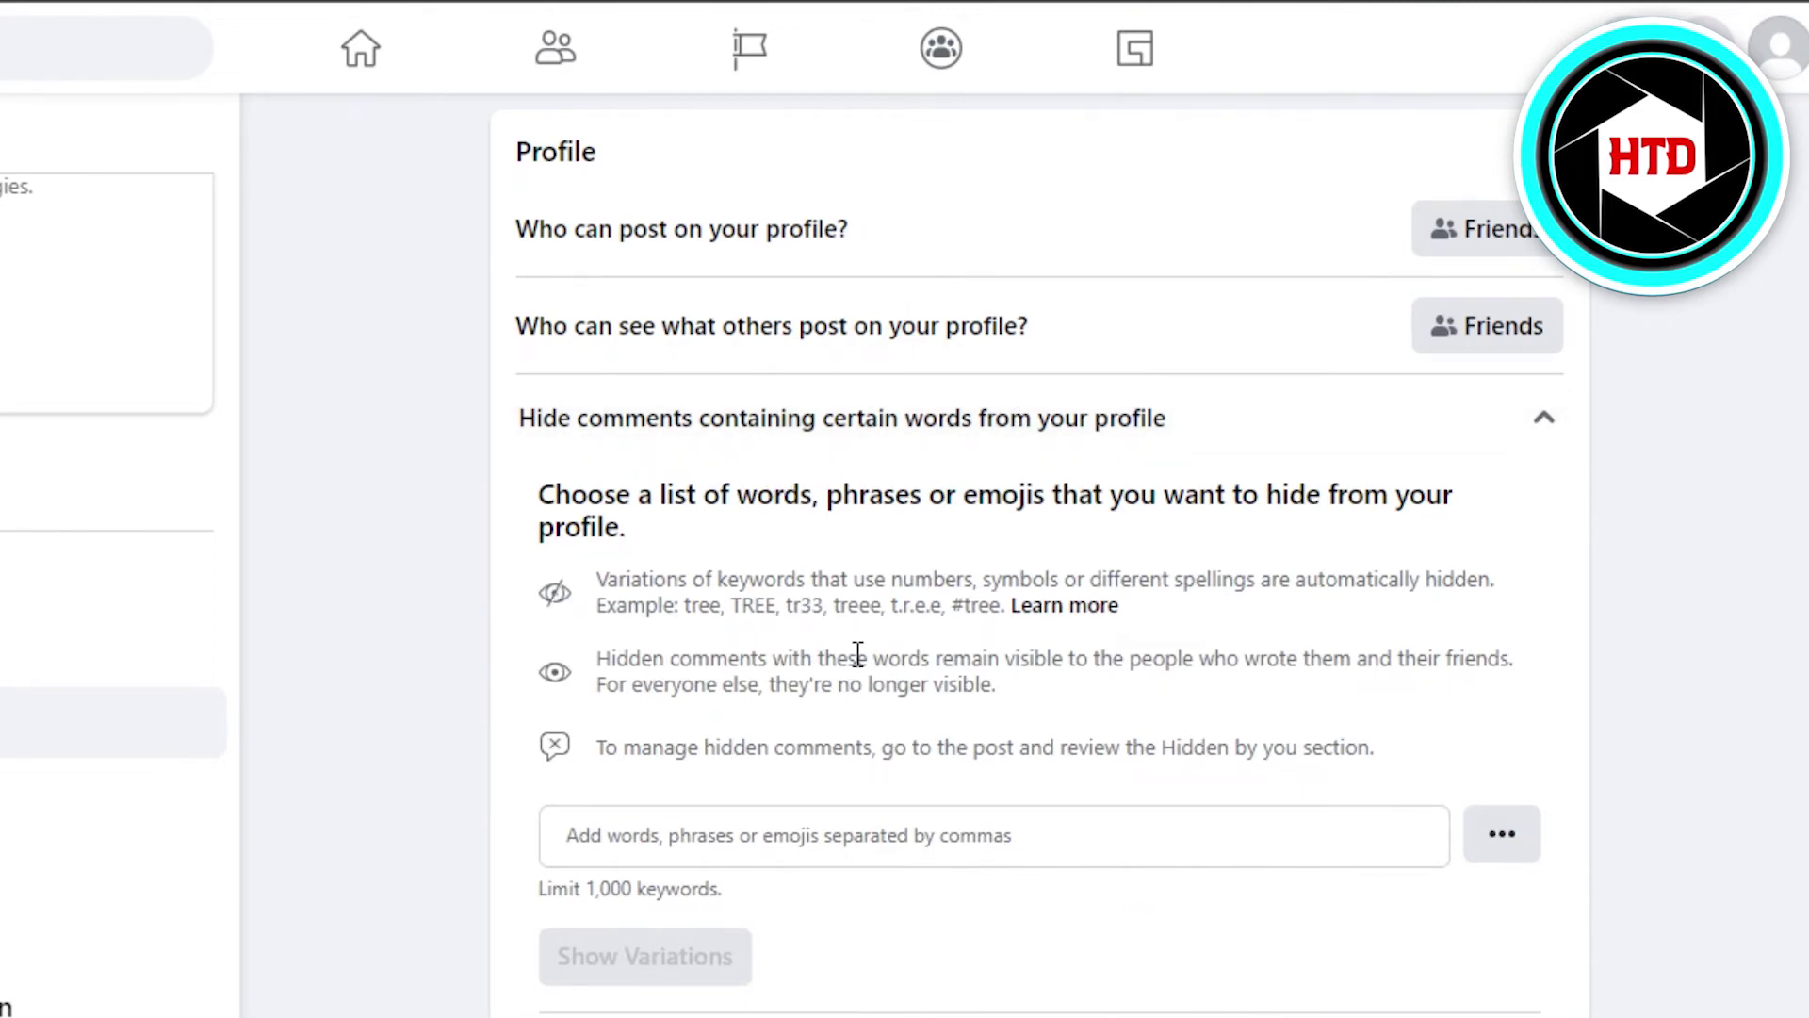
pyautogui.scroll(-1, 1027, 556)
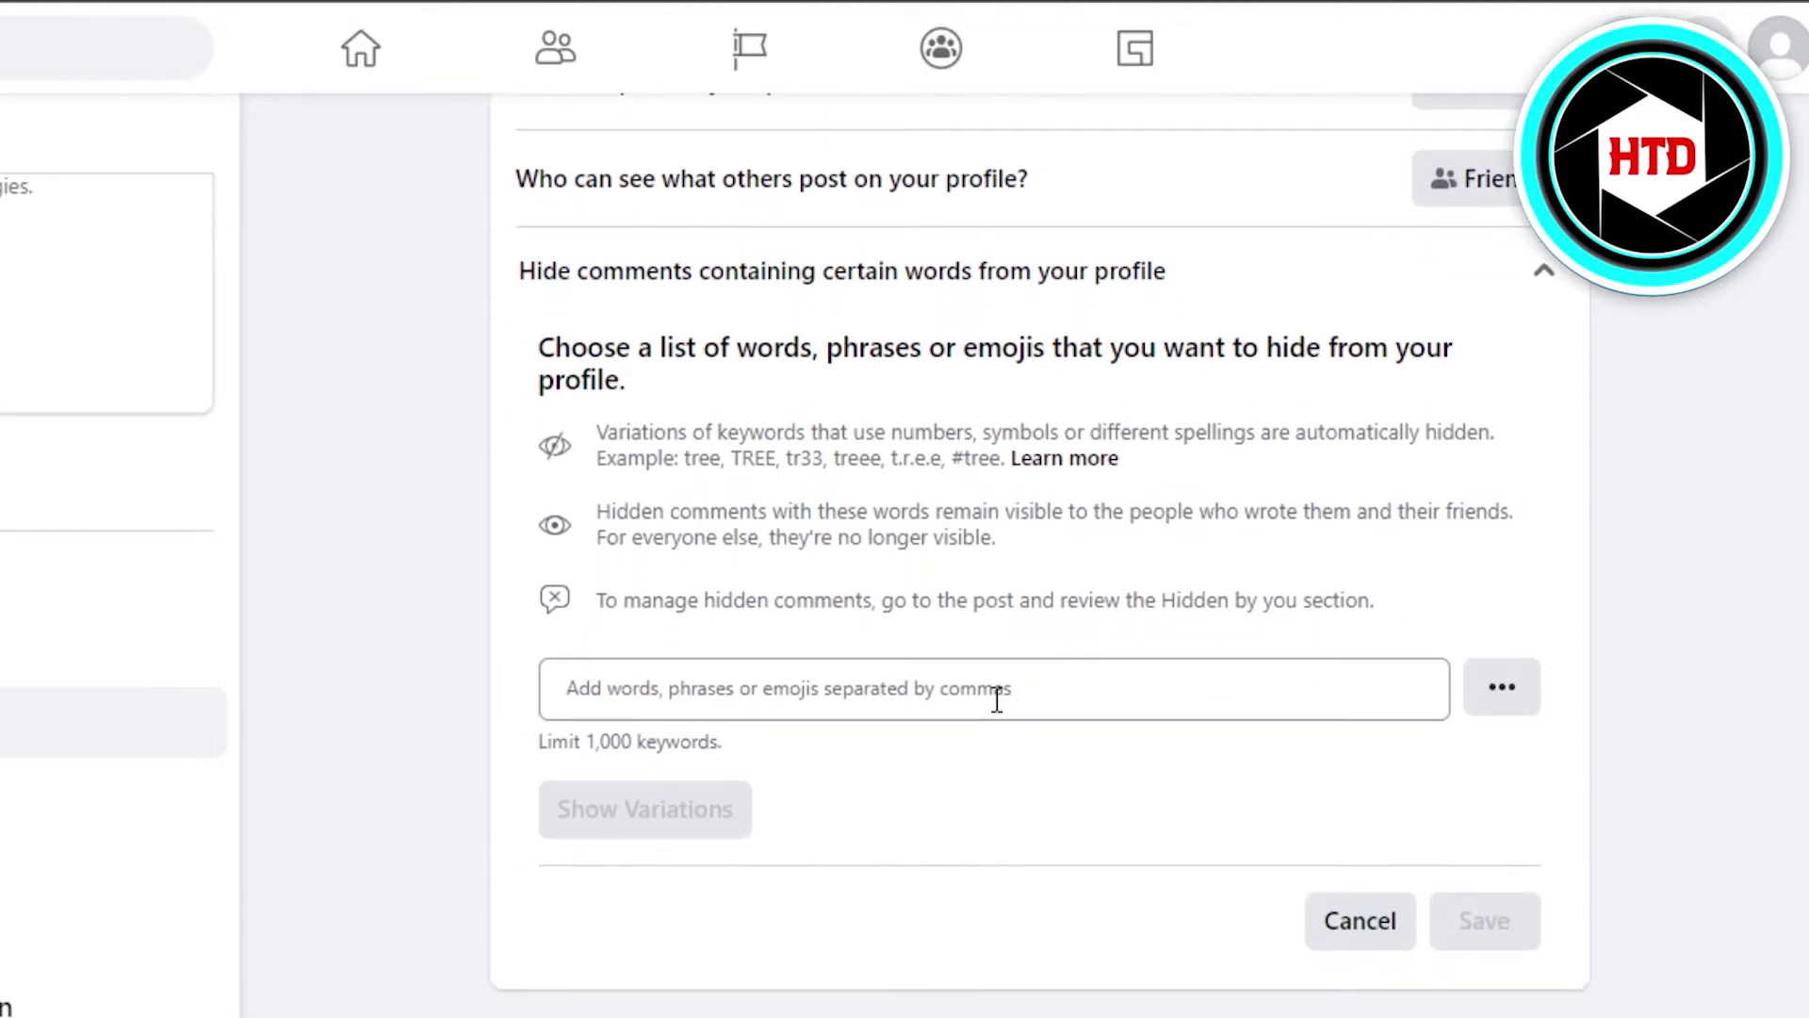
pyautogui.click(807, 691)
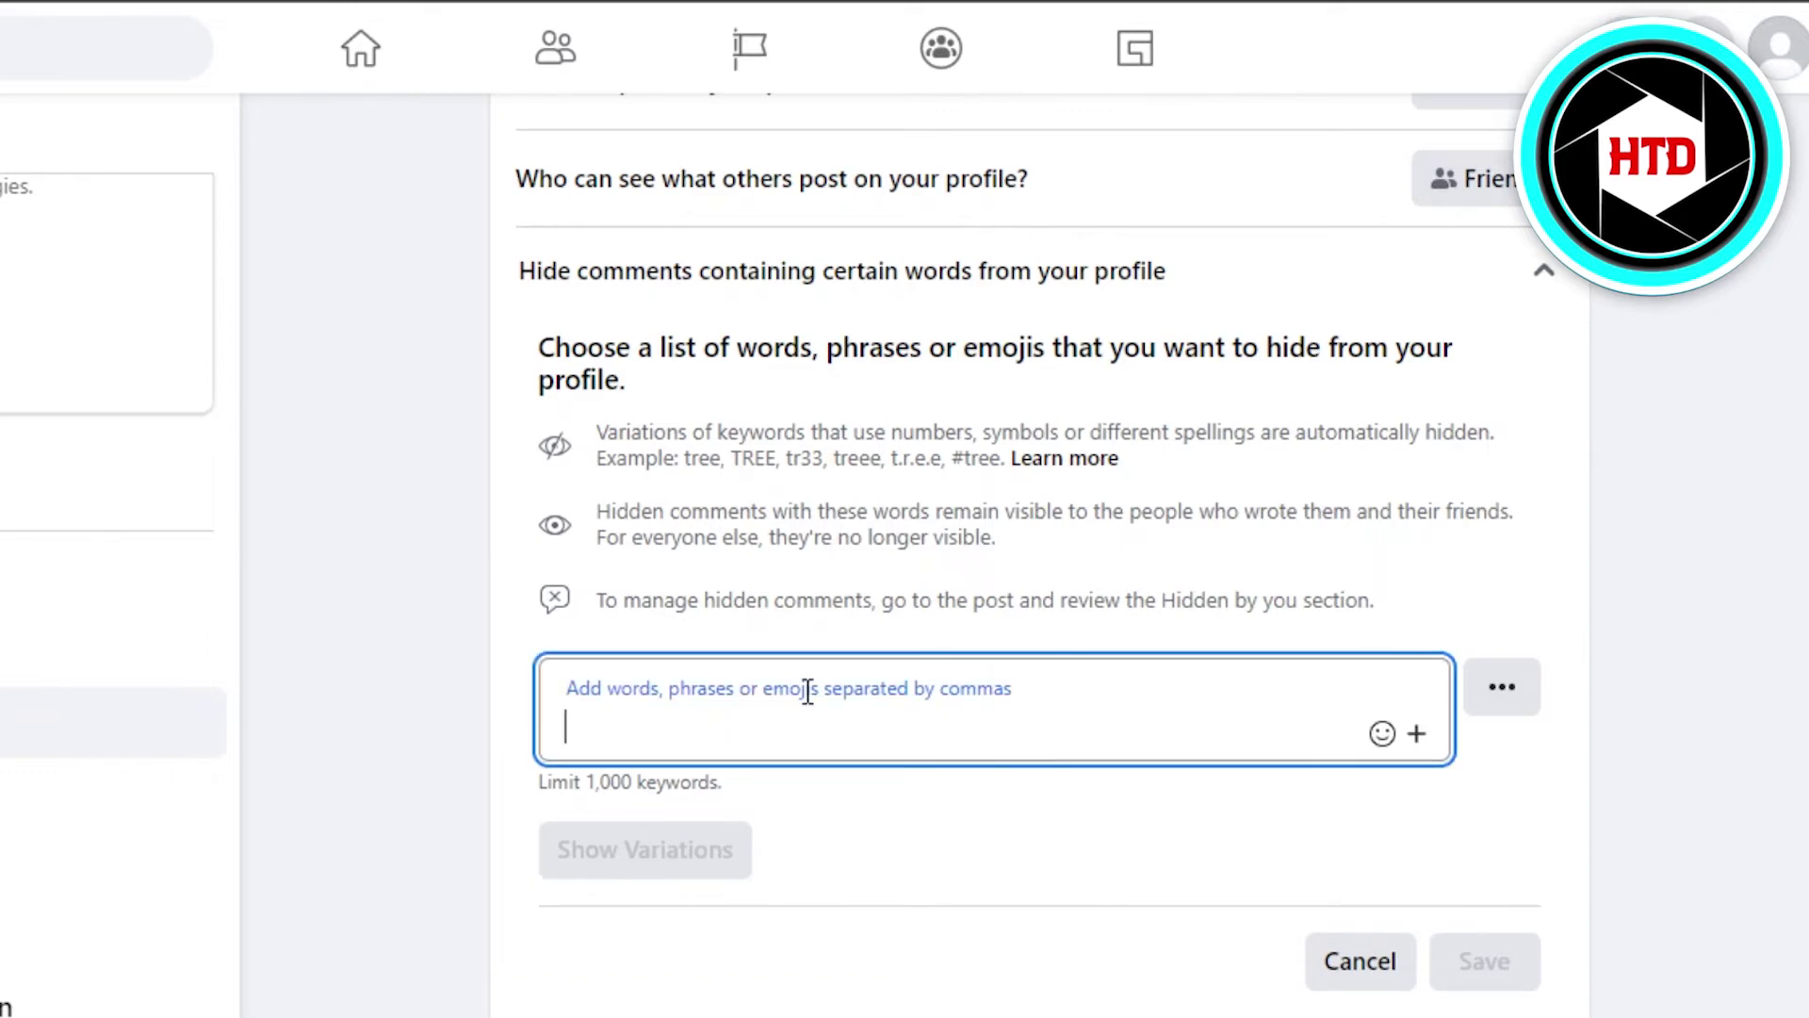
pyautogui.write('fake')
pyautogui.press('BackSpace')
pyautogui.press('BackSpace')
pyautogui.press('BackSpace')
pyautogui.press('BackSpace')
pyautogui.click(592, 783)
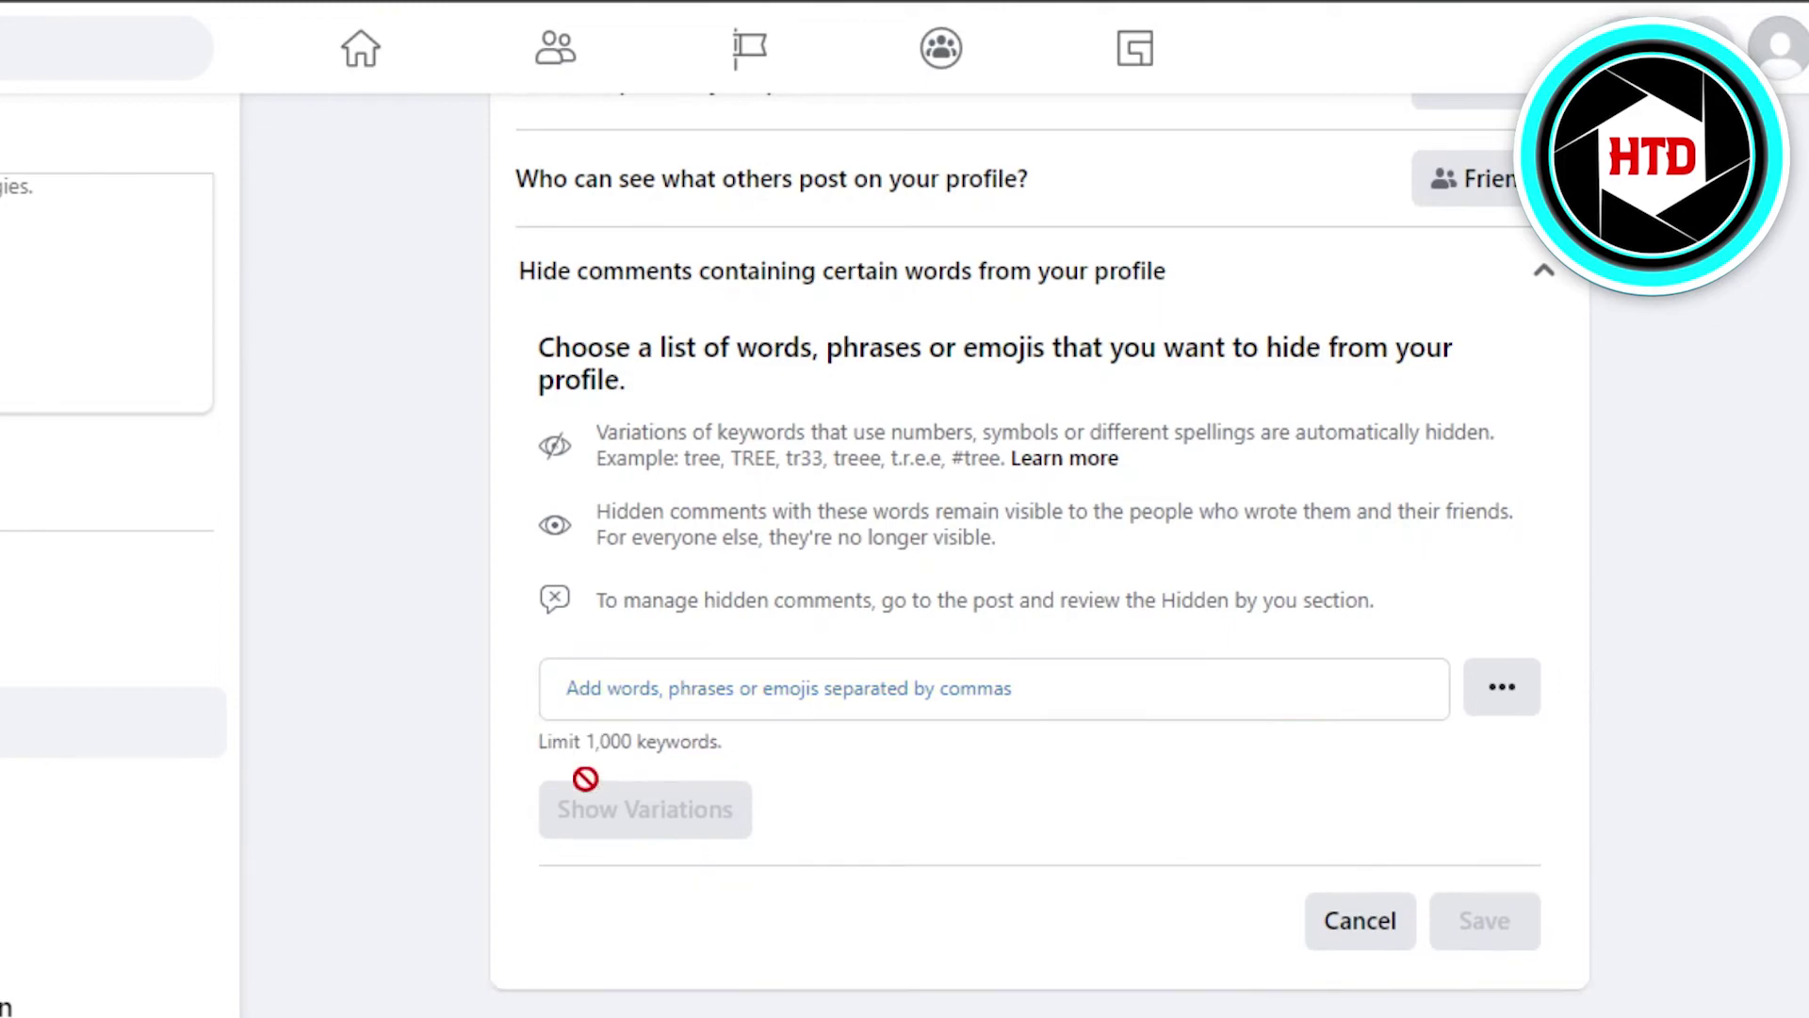
pyautogui.click(1502, 705)
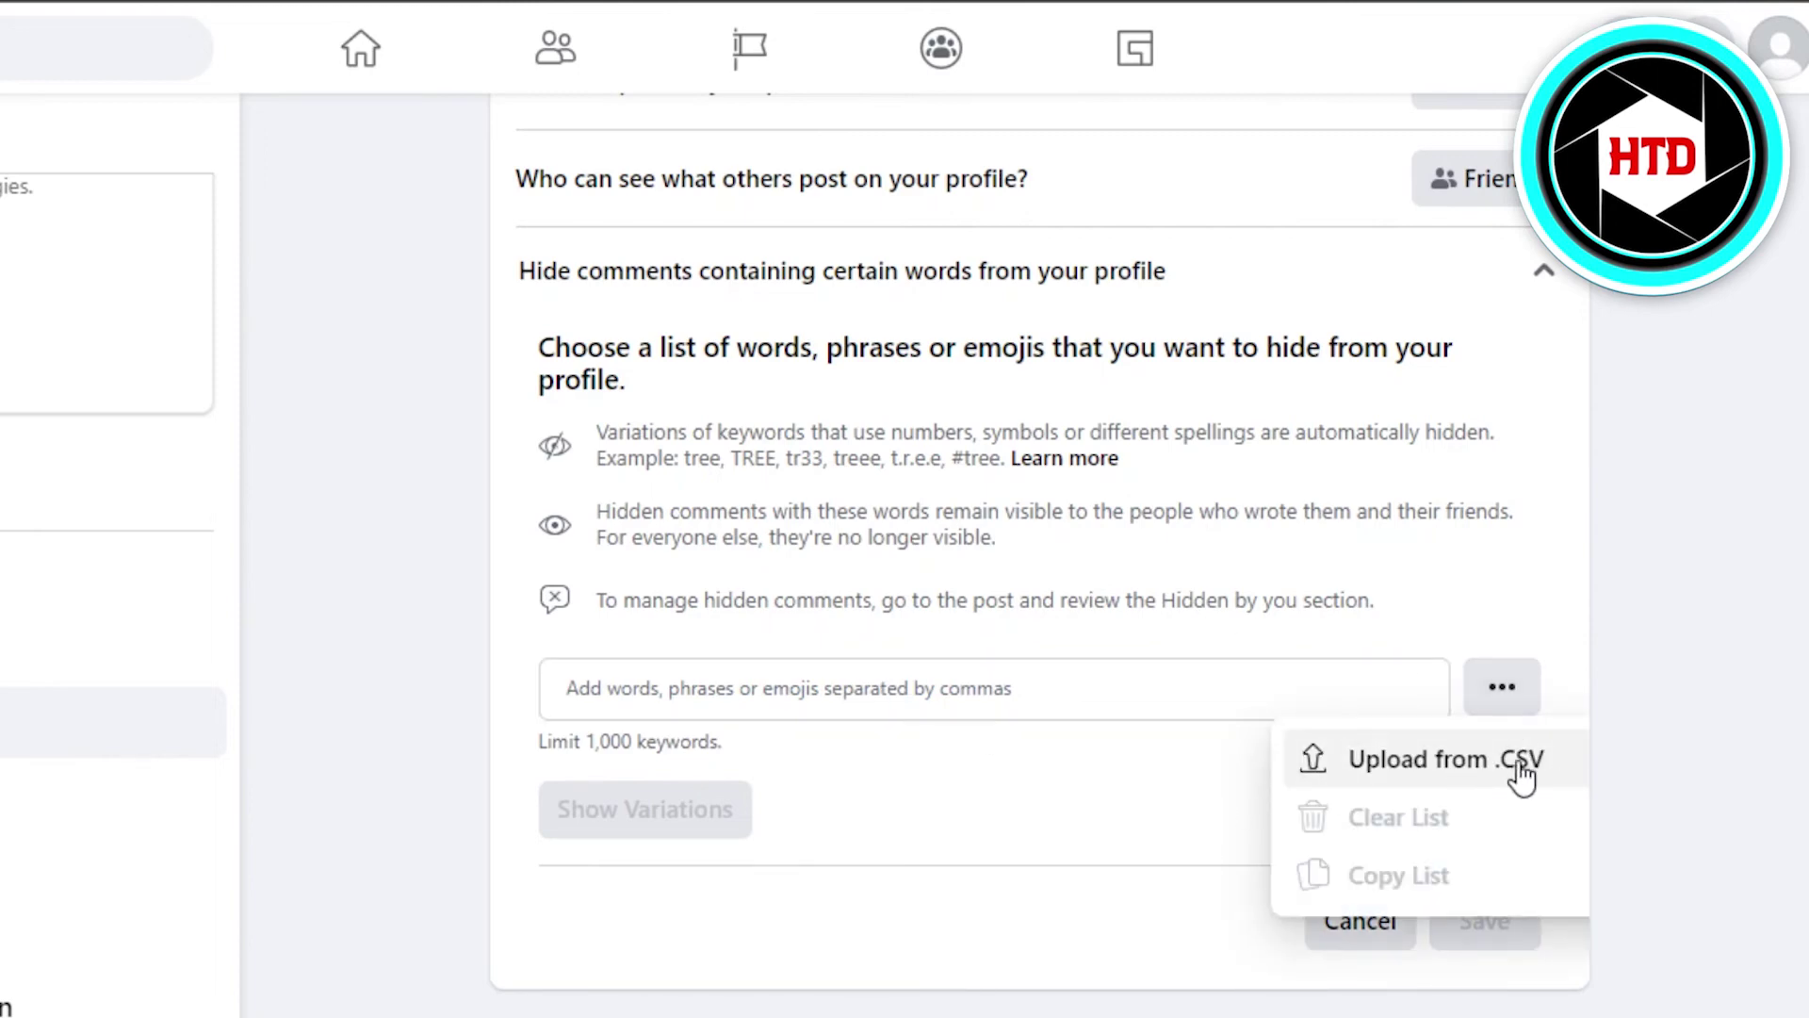
pyautogui.click(1136, 831)
pyautogui.click(1523, 712)
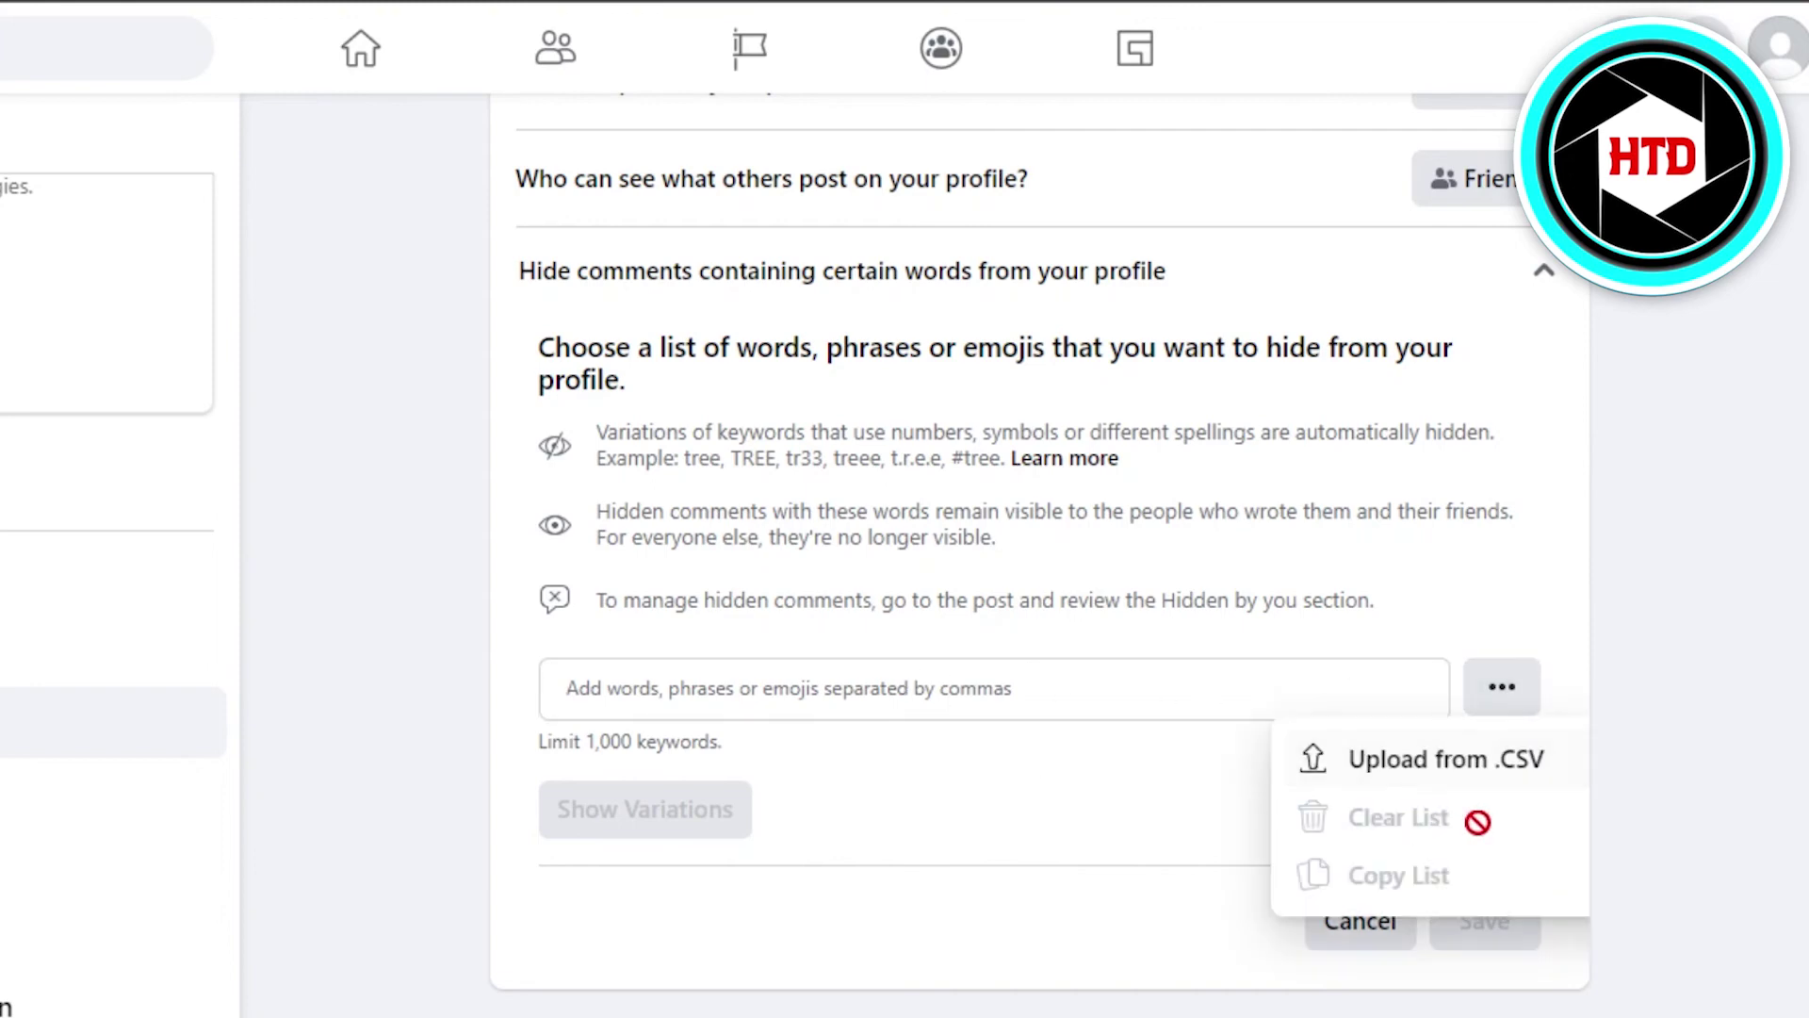
pyautogui.click(1121, 800)
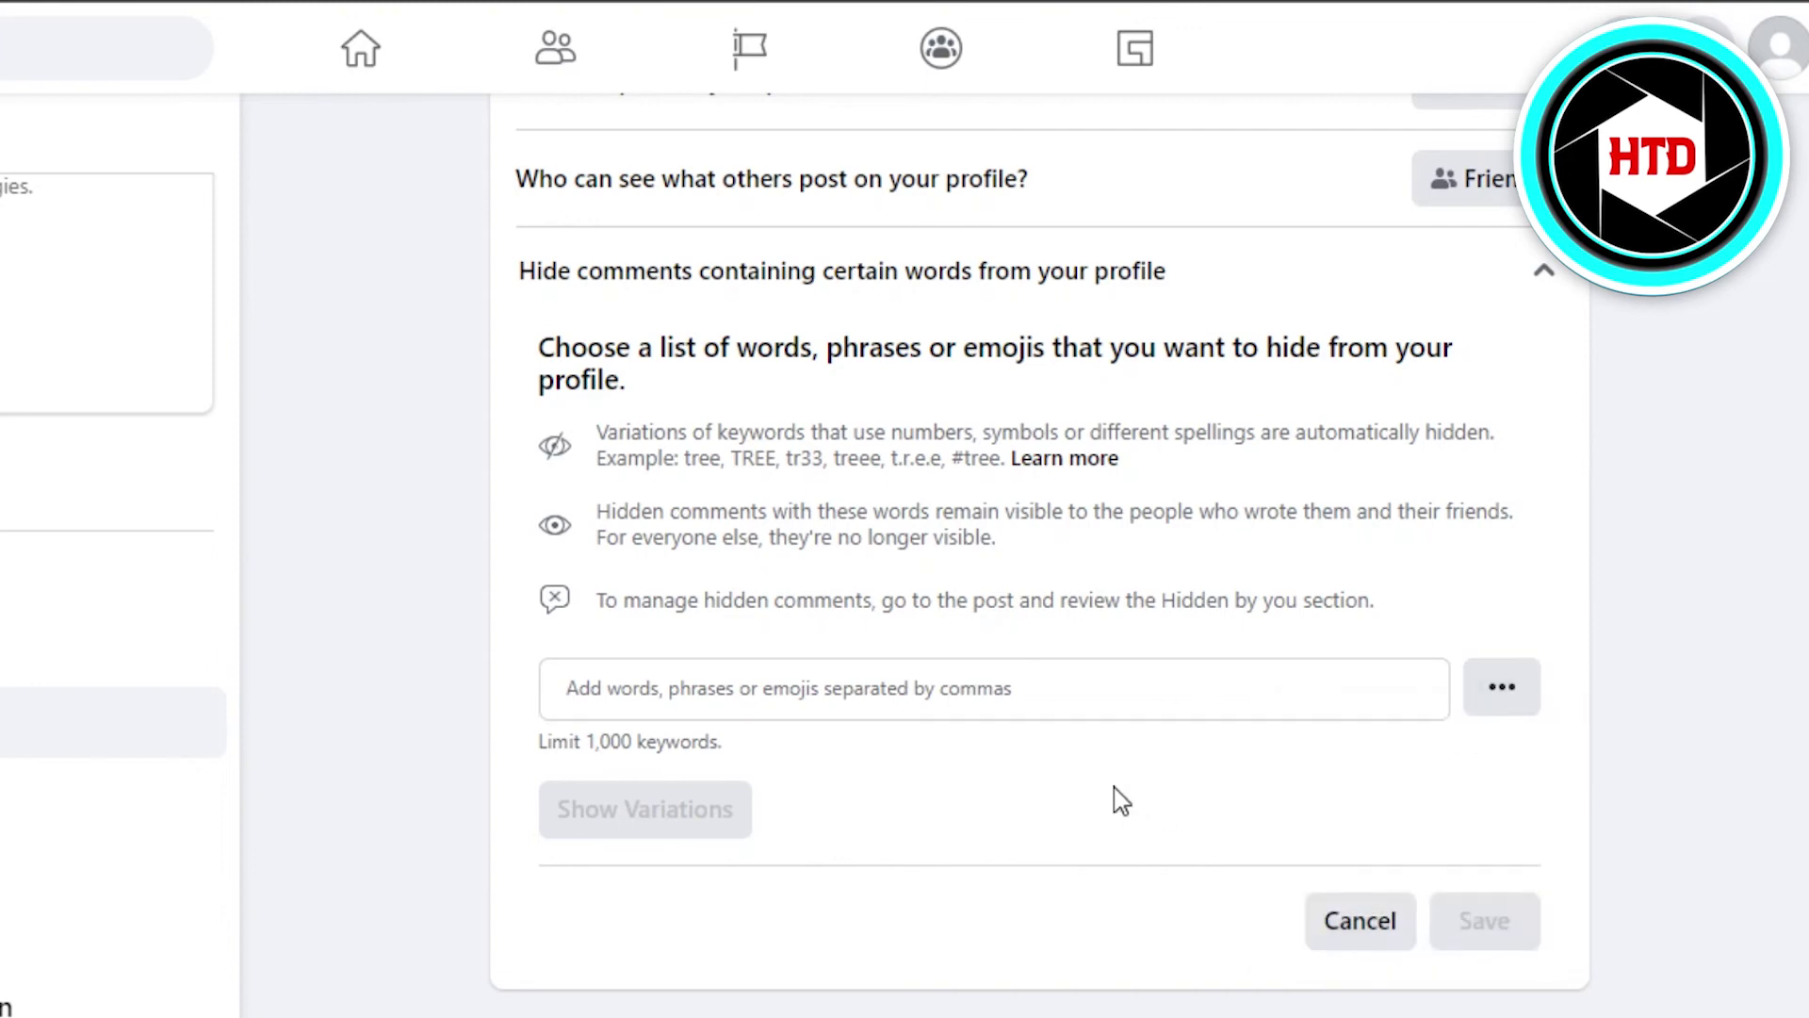
pyautogui.click(725, 662)
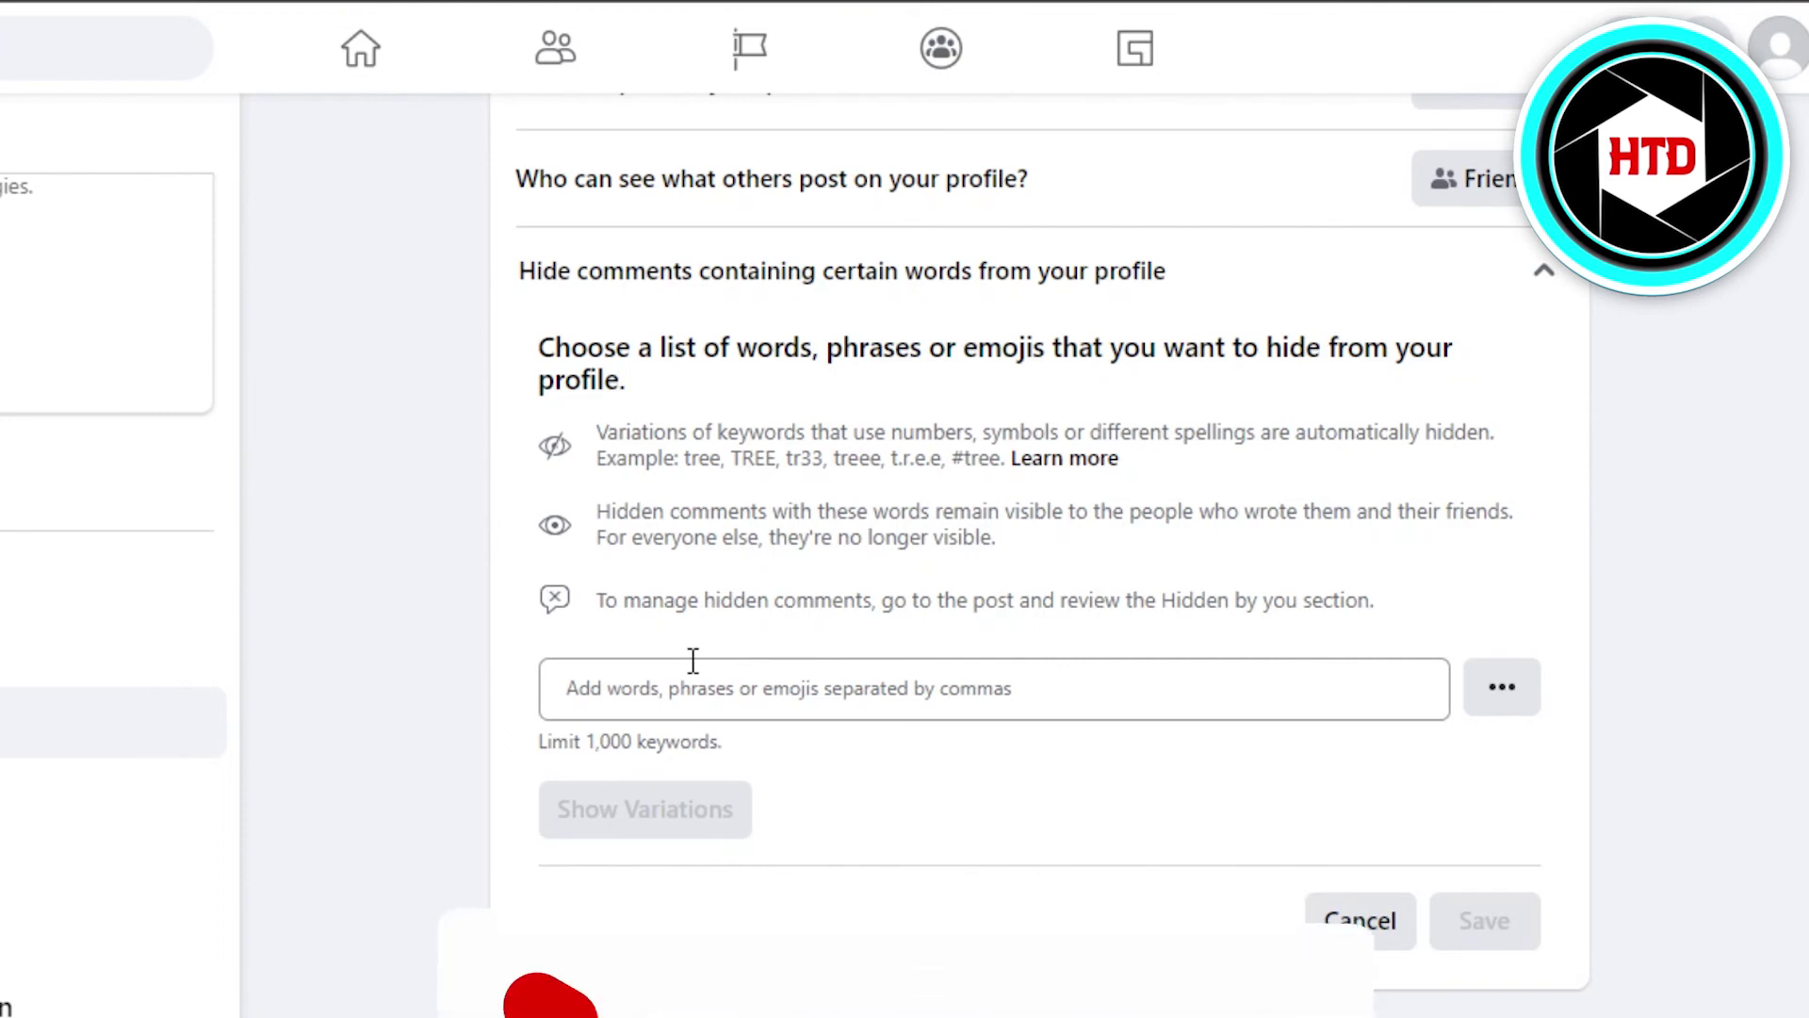
pyautogui.scroll(2, 693, 660)
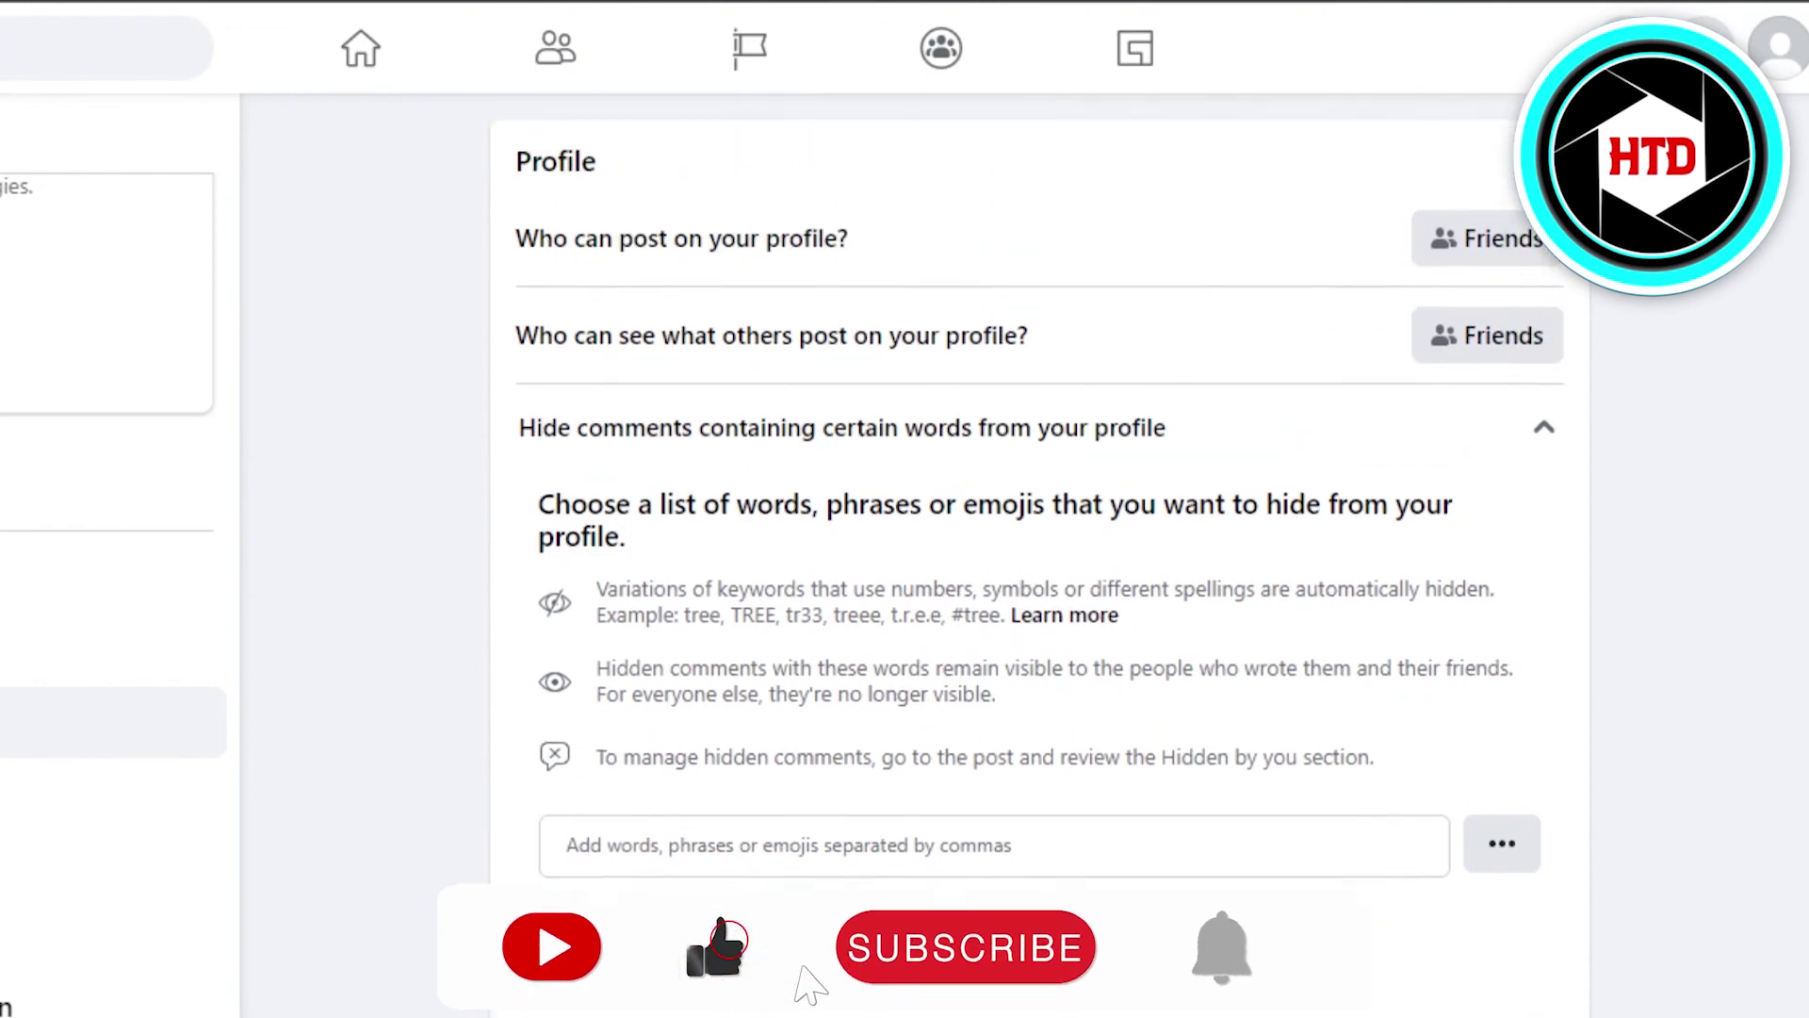